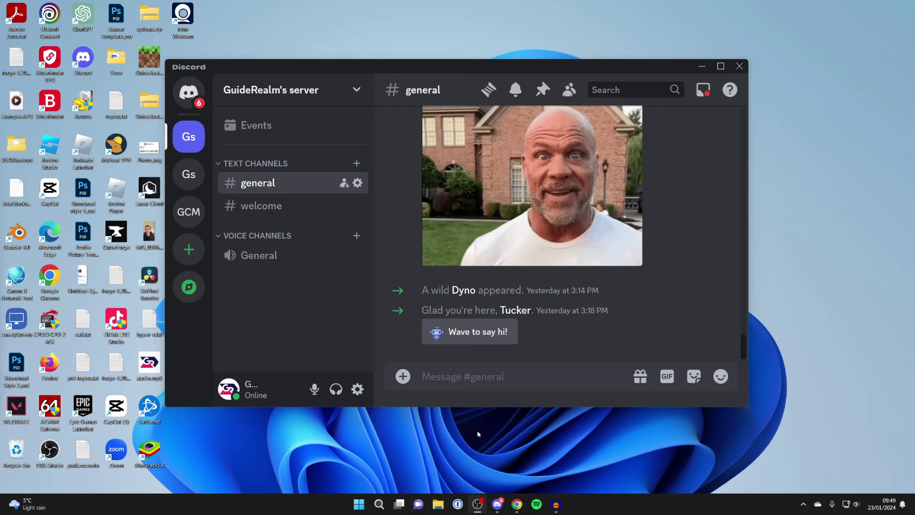
Bring the Chrome window with GIPHY's trending GIFs homepage in front of Discord.
click(516, 504)
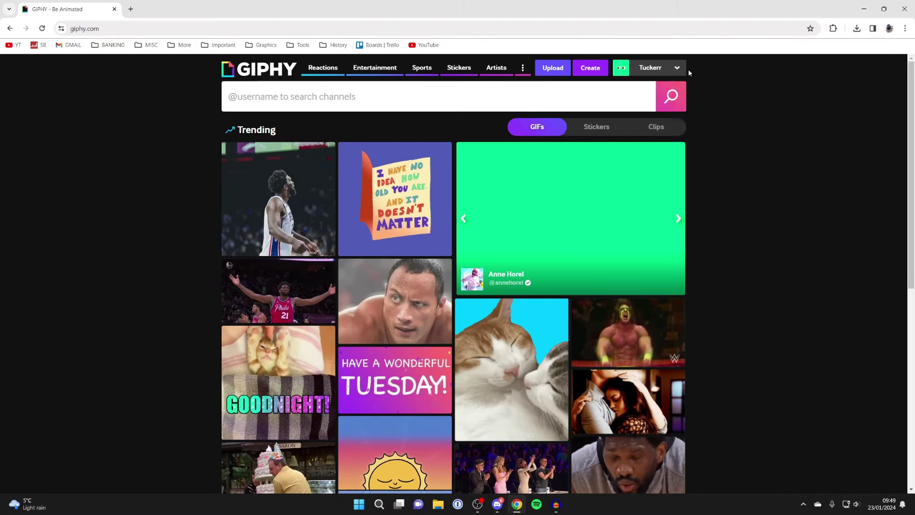
Open GIPHY's Create page to make a GIF from a file or URL.
click(591, 68)
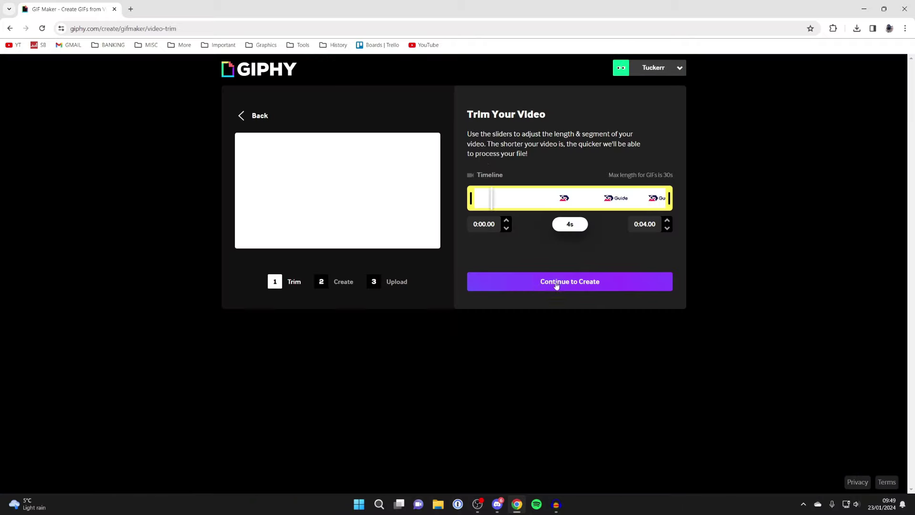
Add a MEME-style 'BEST TUTORIALS' caption to the GuideRealm logo GIF and continue to upload.
click(557, 285)
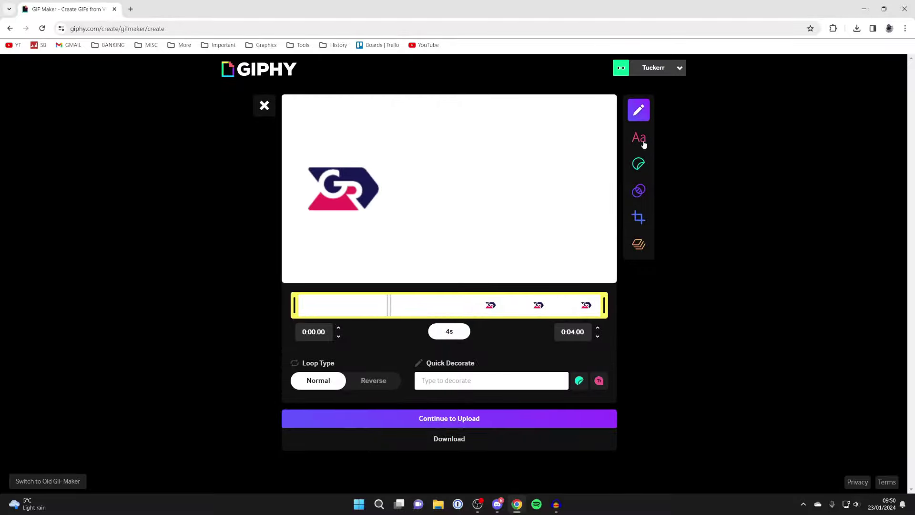
click(639, 138)
text(BEST T)
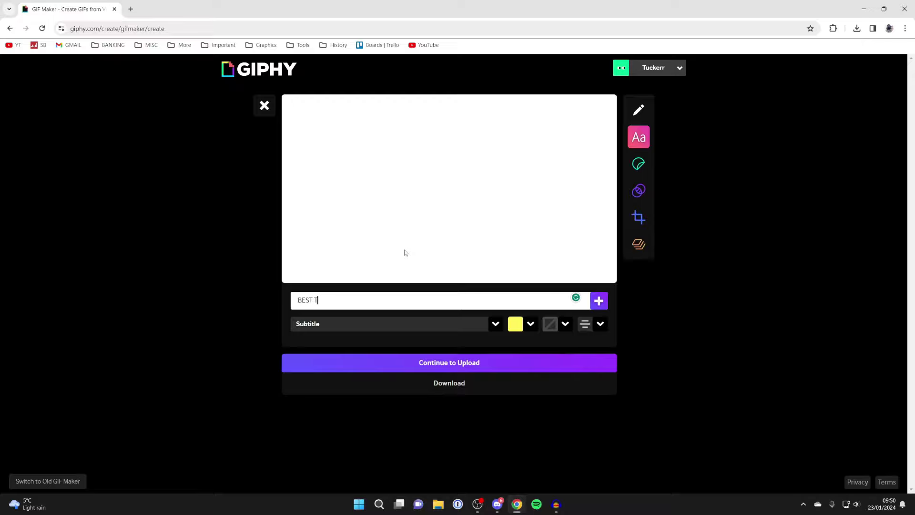
text(UTORIAL)
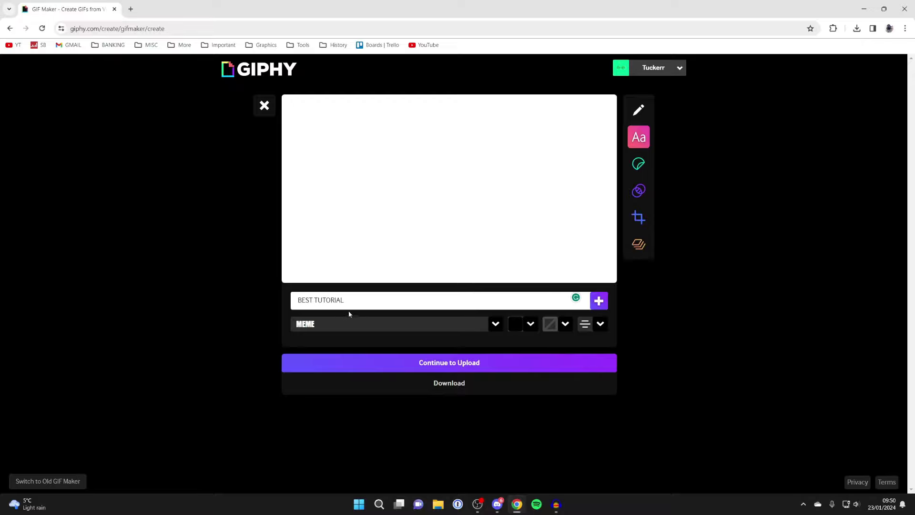
click(339, 323)
click(329, 364)
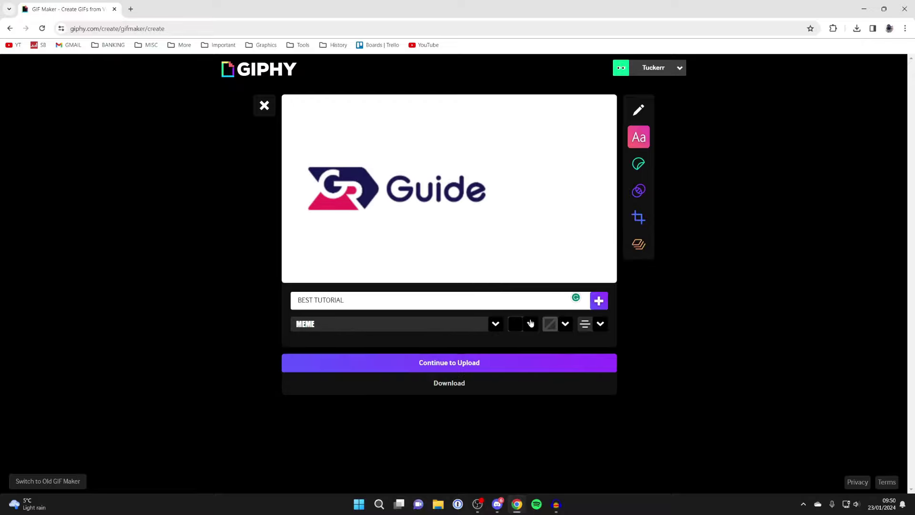
click(599, 301)
click(448, 266)
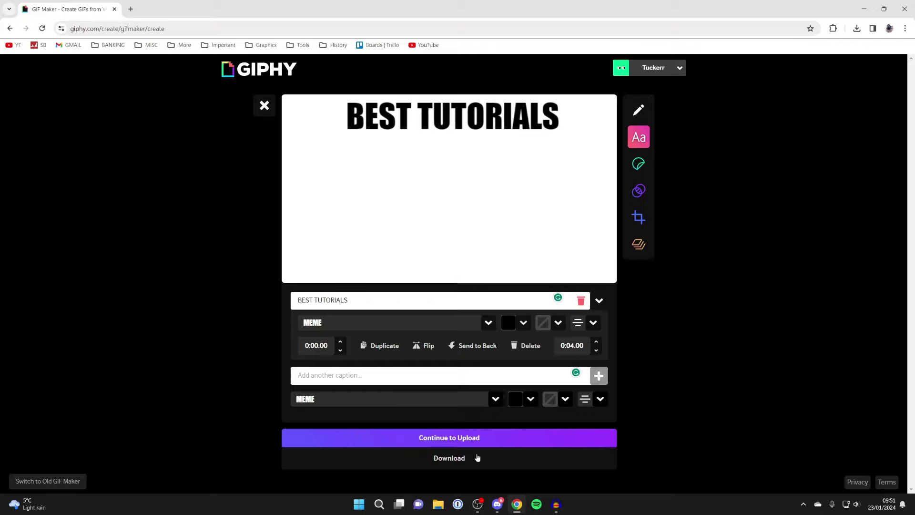
click(467, 438)
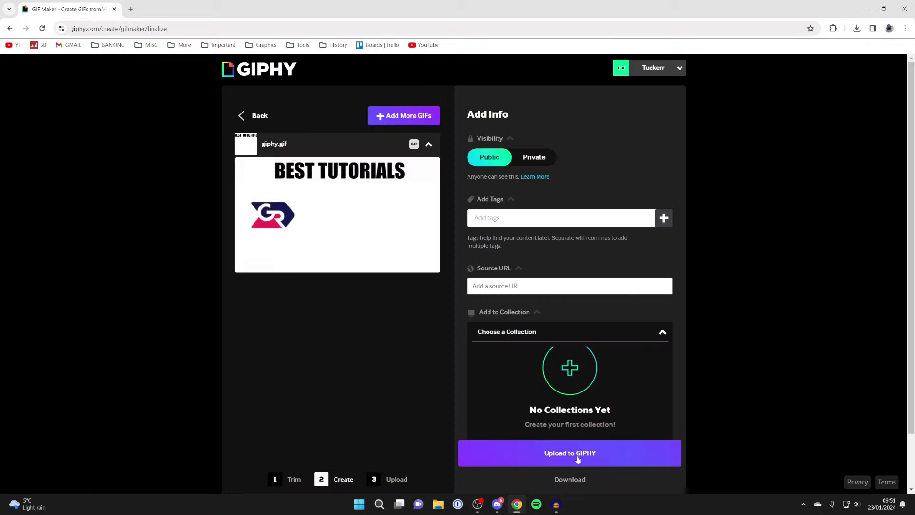
Upload the captioned GIF, copy its GIF link, and return to Discord.
click(577, 455)
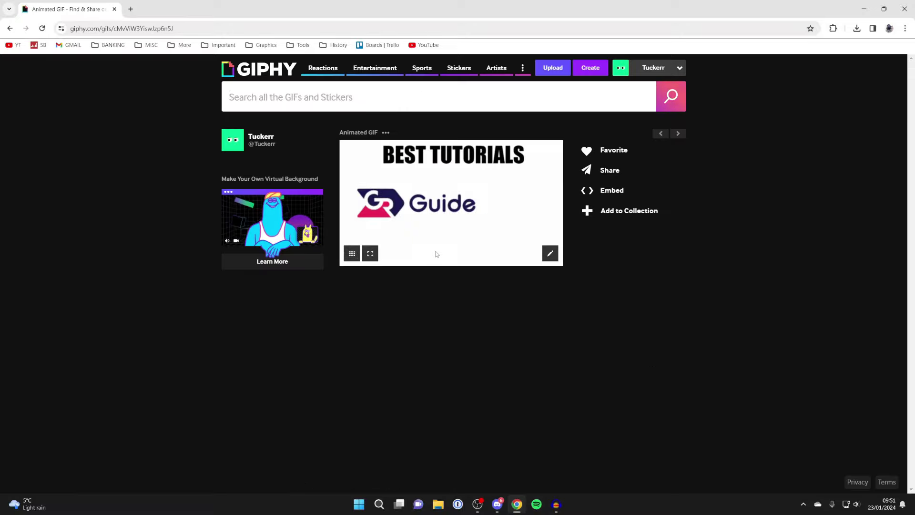
click(609, 170)
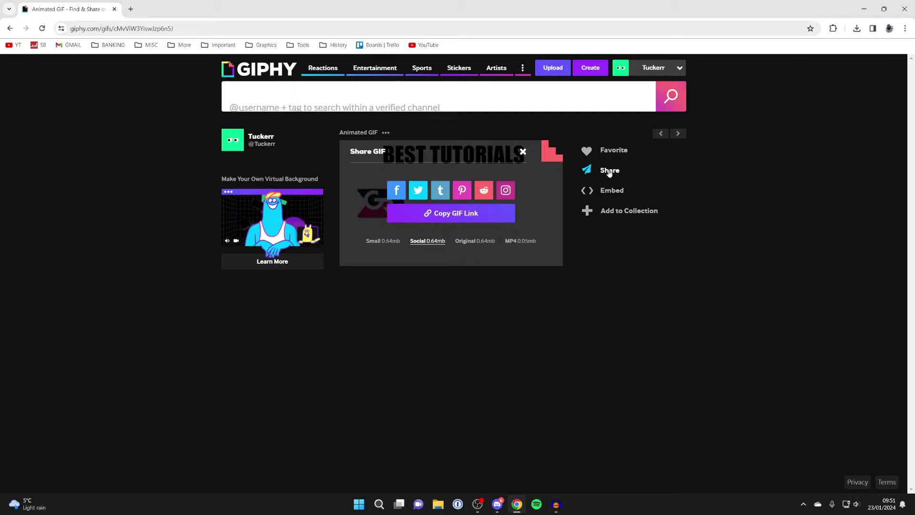
click(450, 213)
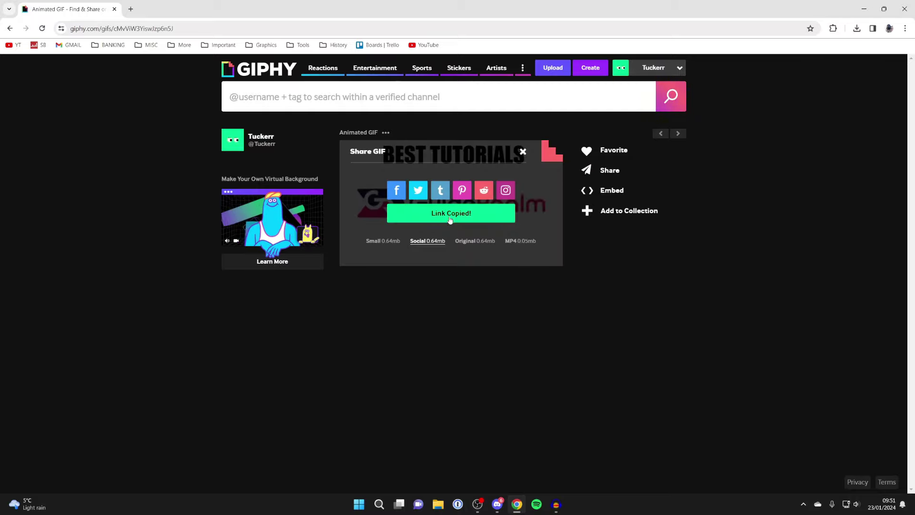
click(497, 504)
Paste and send the GIF link in #general, then star the posted GIF as a favourite.
click(489, 377)
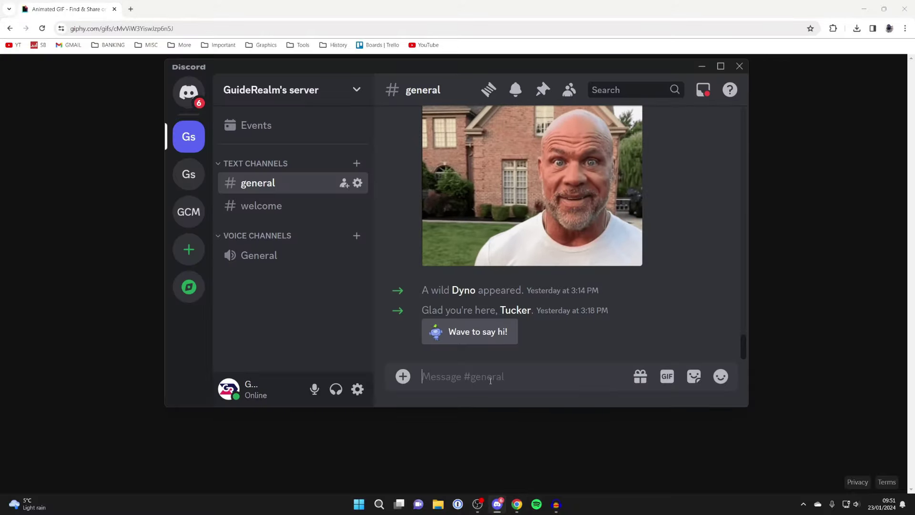
text(https://media.giphy.com/media/v1.Y2lkPTc5MGI3NjExNGdvamJuN2tvMTczdTRlb3lmaHQ2bHplYjk2d2c0MWlsbXB1bW9zZiZlcD12MV9pbnRlcm5hbF9naWZfYnlfaWQmY3Q9Zw/cMvViW3YiswJzp6n5J/giphy.gif)
key(Return)
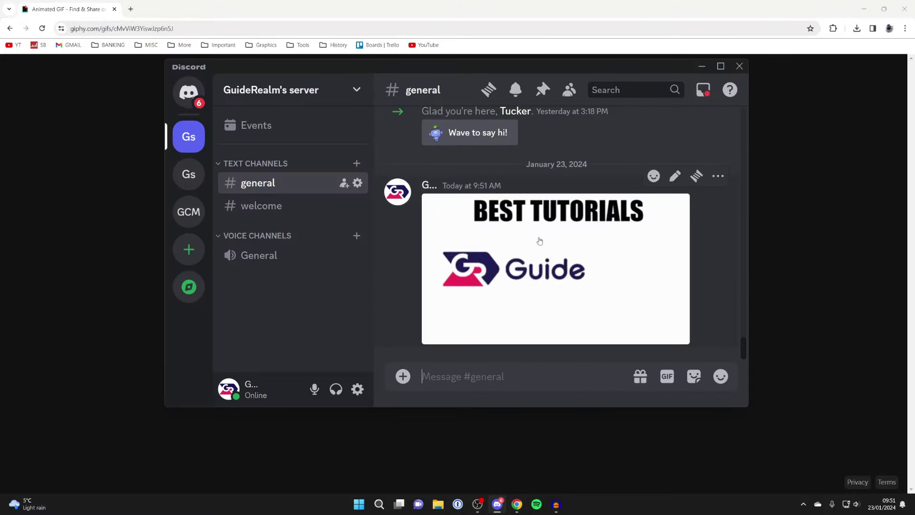
mouse_move(556, 270)
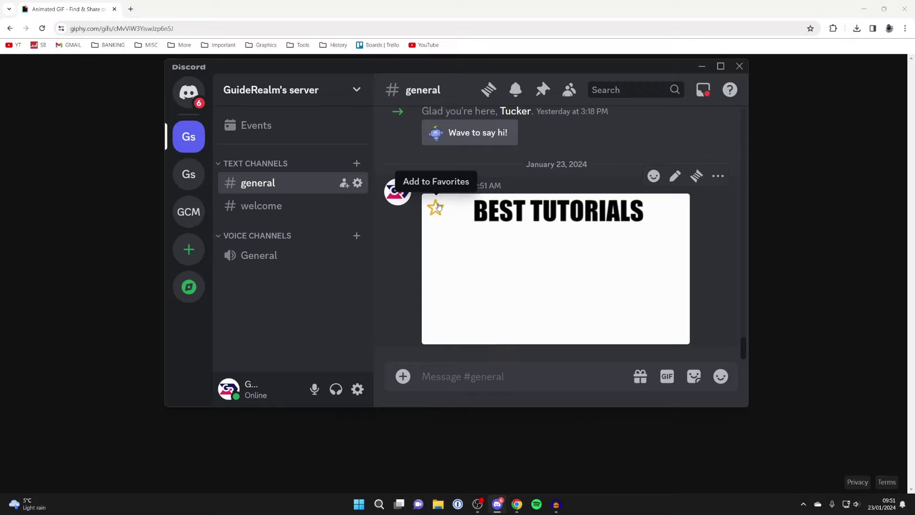
click(436, 208)
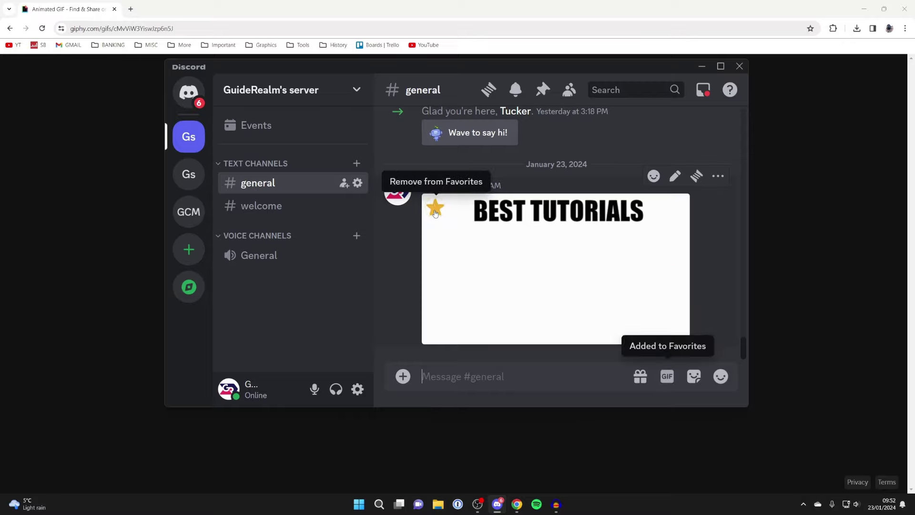
Send the BEST TUTORIALS GIF from Favorites in #general.
click(667, 376)
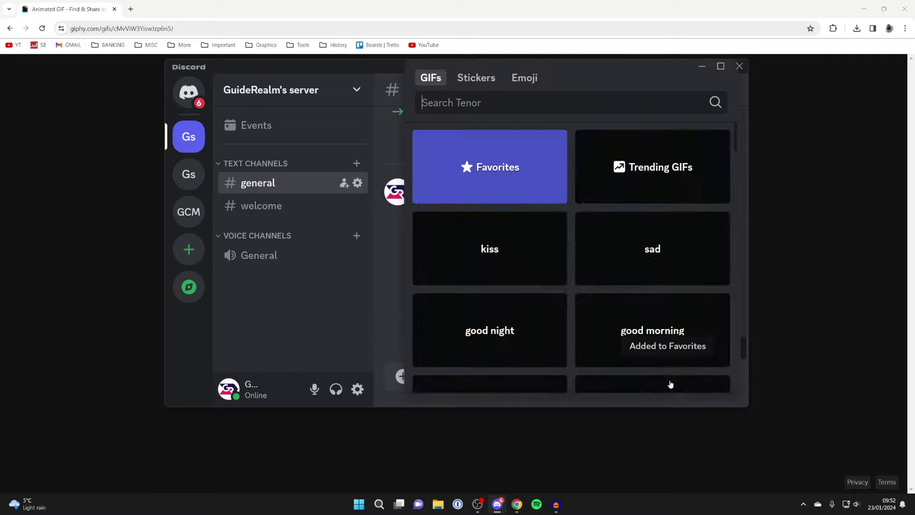
click(490, 167)
click(482, 182)
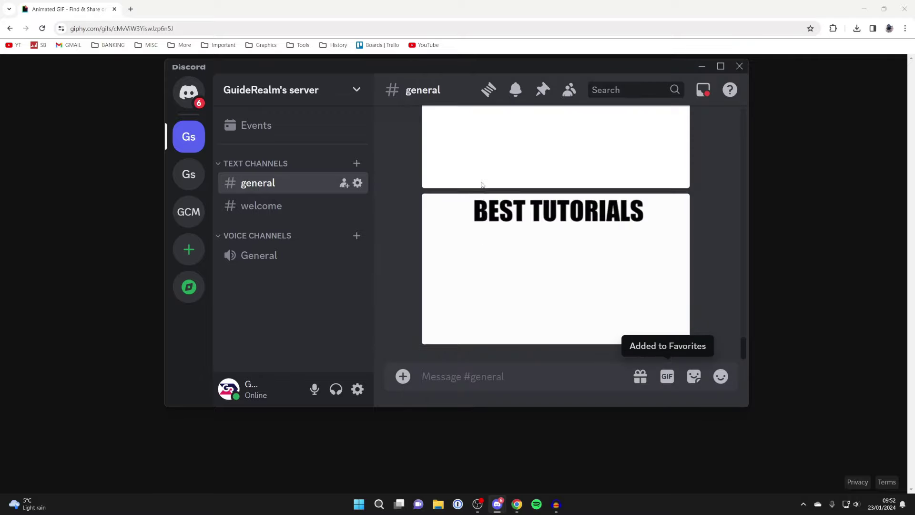
Send the BEST TUTORIALS GIF from Favorites in Tucker's direct message.
click(189, 93)
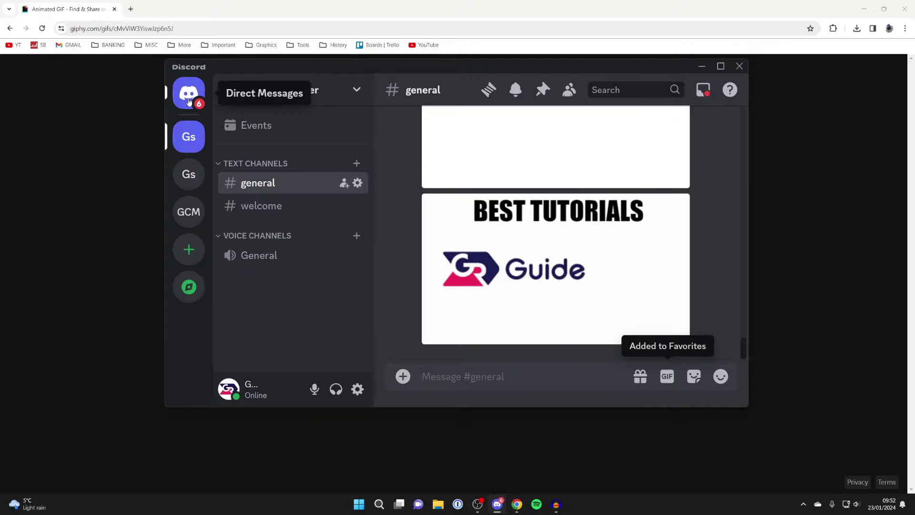
click(268, 241)
click(668, 376)
click(497, 190)
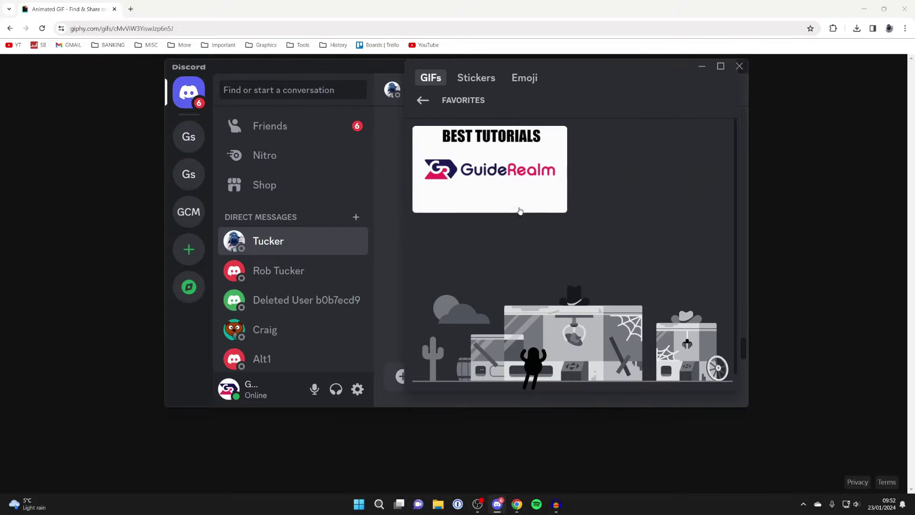
click(490, 172)
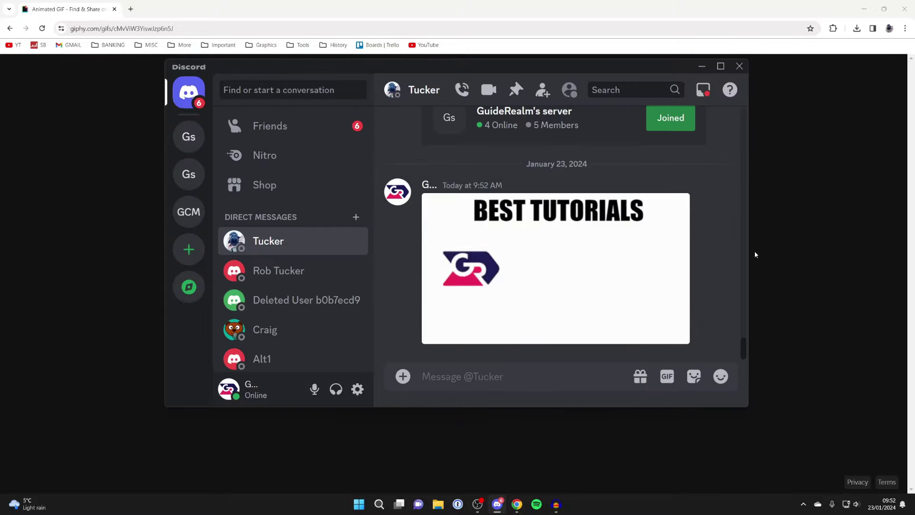